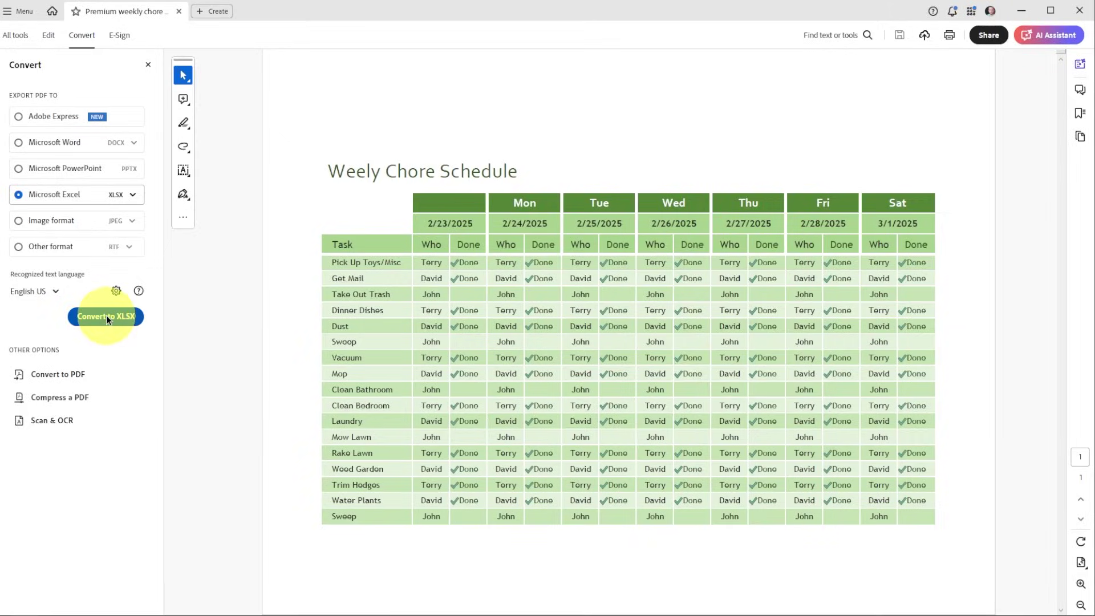
Start exporting the chore schedule PDF to Excel with Convert to XLSX.
{"action": "left_click", "coordinate": [105, 316]}
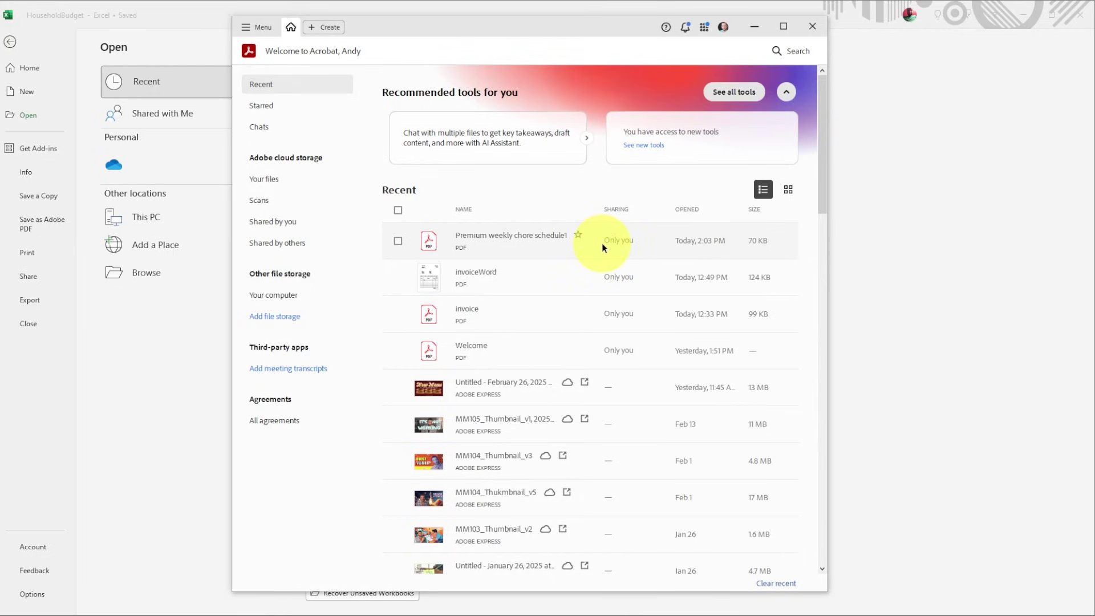
Reopen the Premium weekly chore schedule1 PDF from Recent in a maximized Acrobat window.
{"action": "double_click", "coordinate": [455, 237]}
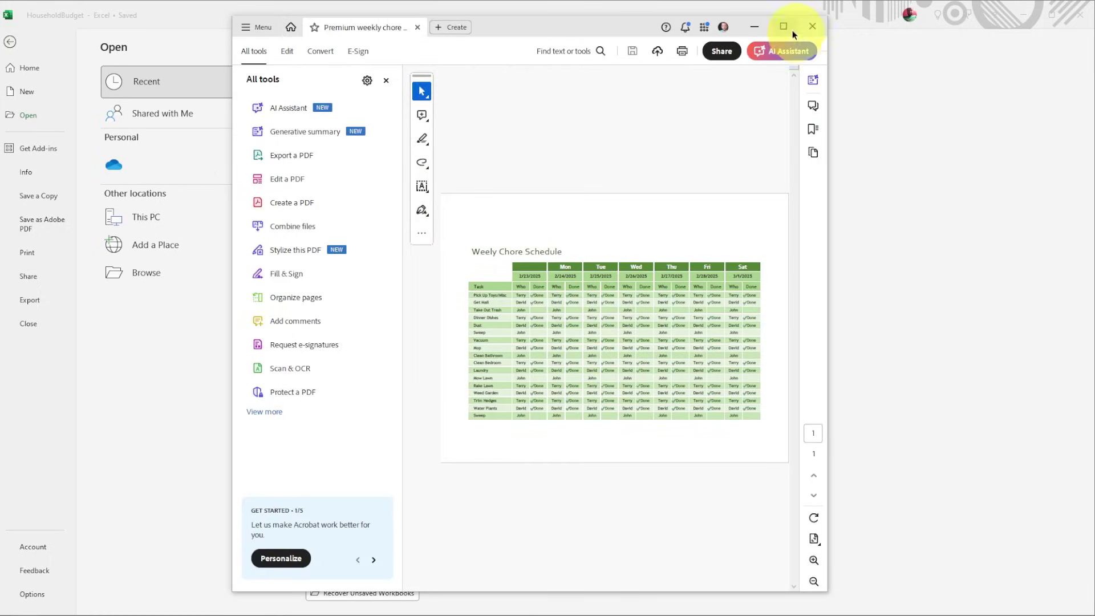
{"action": "left_click_drag", "start_coordinate": [582, 25], "coordinate": [1021, 183]}
{"action": "double_click", "coordinate": [1021, 183]}
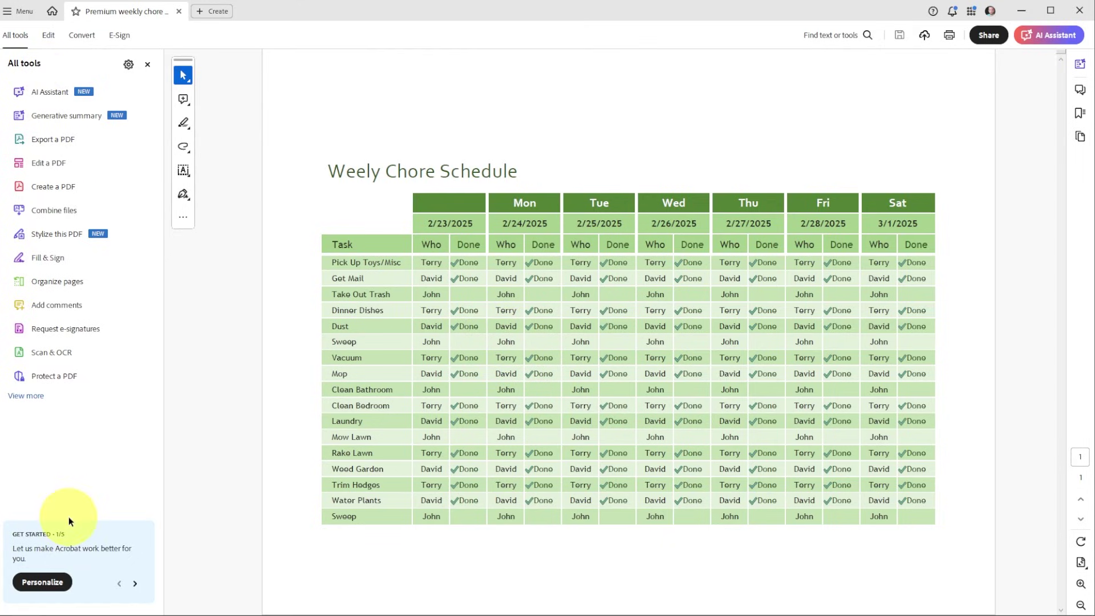
Convert the PDF to Microsoft Excel (XLSX) format.
{"action": "left_click", "coordinate": [62, 140]}
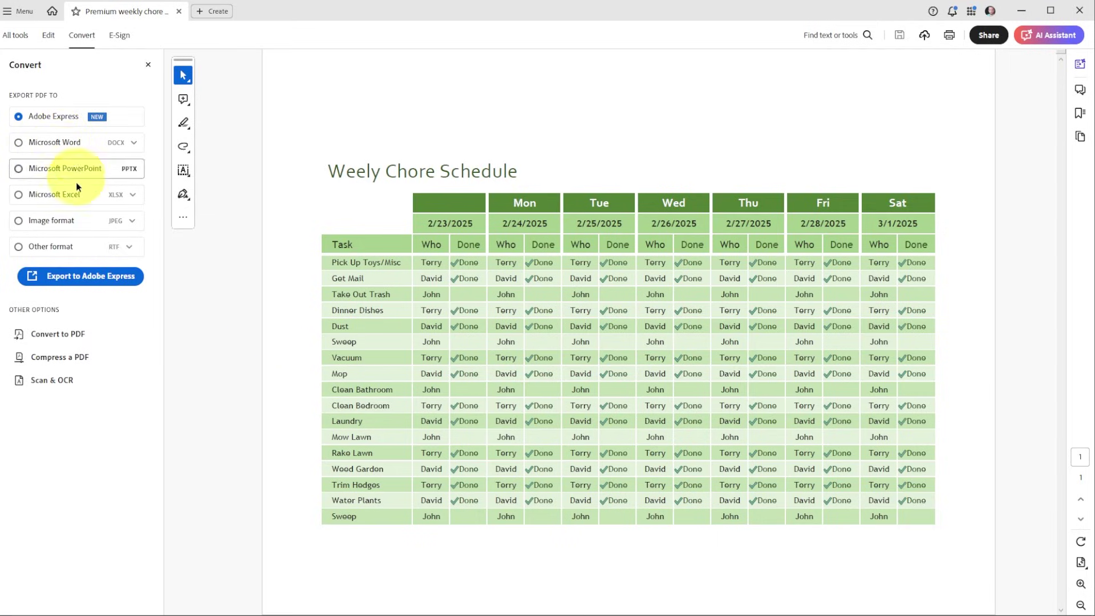
{"action": "left_click", "coordinate": [19, 195]}
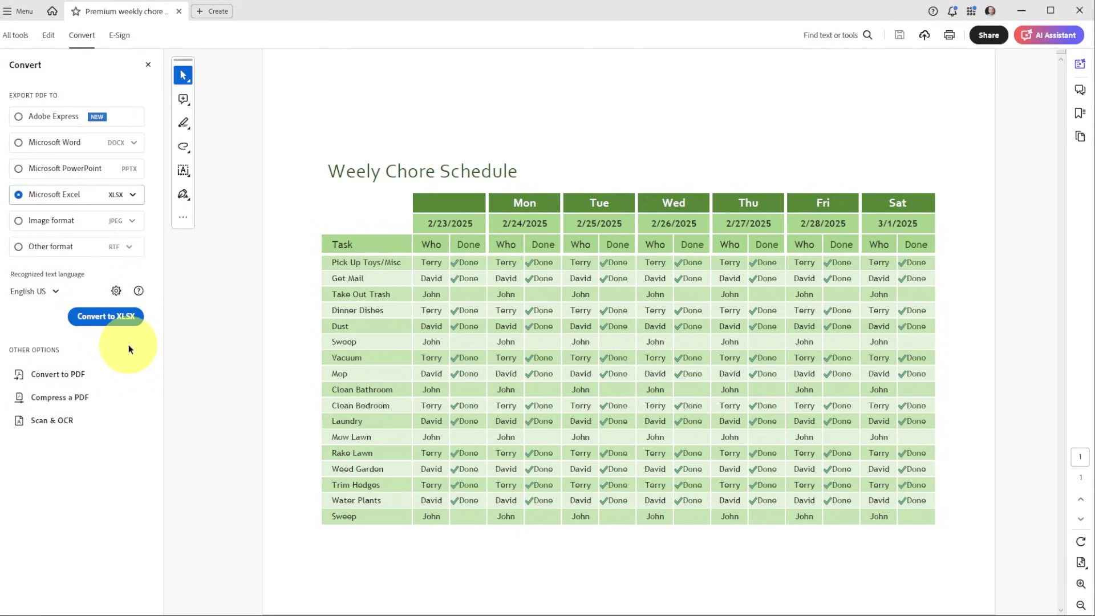
{"action": "left_click", "coordinate": [104, 316]}
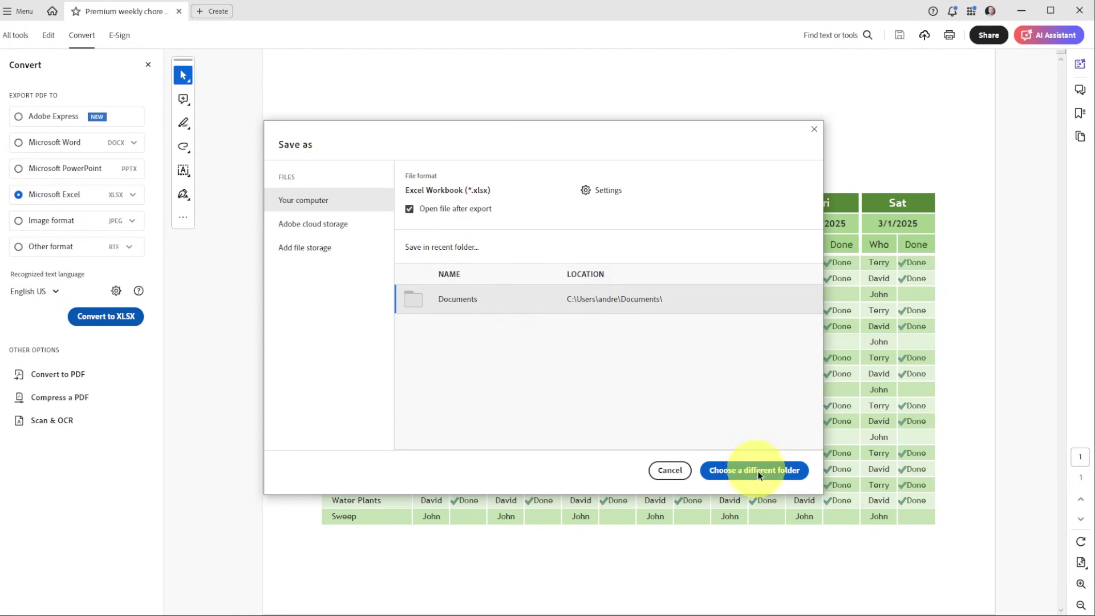
Save the exported workbook to Documents under its existing file name.
{"action": "left_click", "coordinate": [453, 304]}
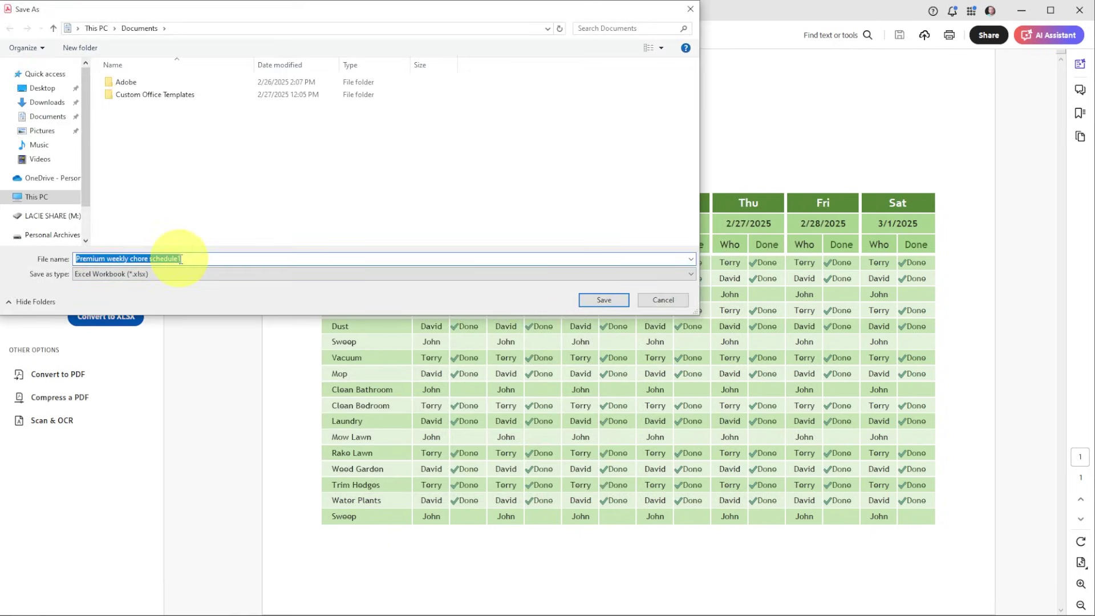
{"action": "left_click", "coordinate": [600, 299]}
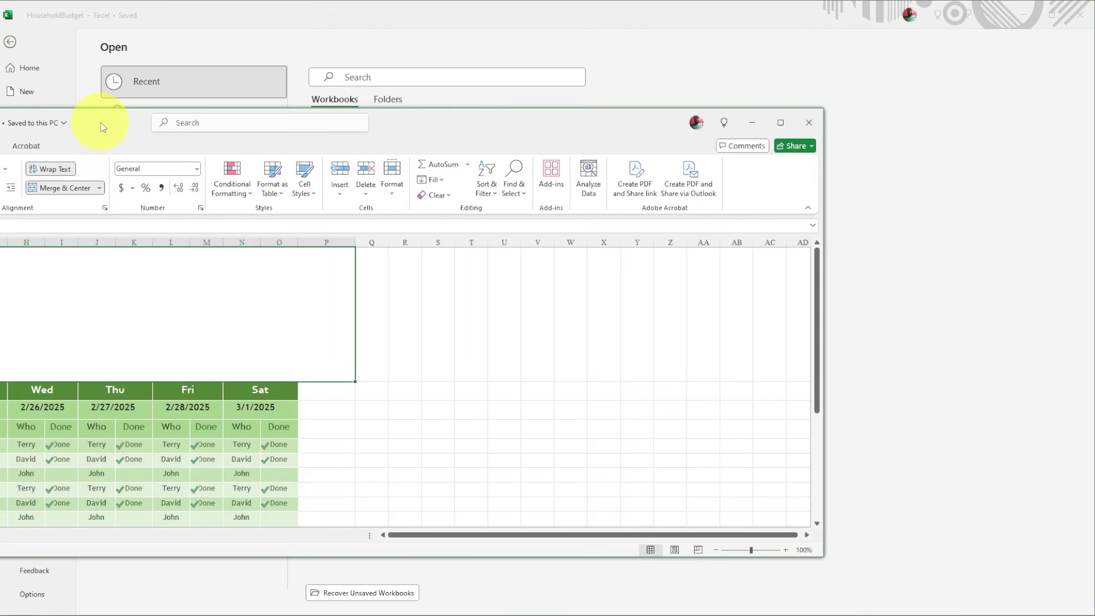
Maximize the exported workbook and overwrite the Wednesday Dinner Dishes name in cell H8.
{"action": "left_click_drag", "start_coordinate": [101, 122], "coordinate": [333, 106]}
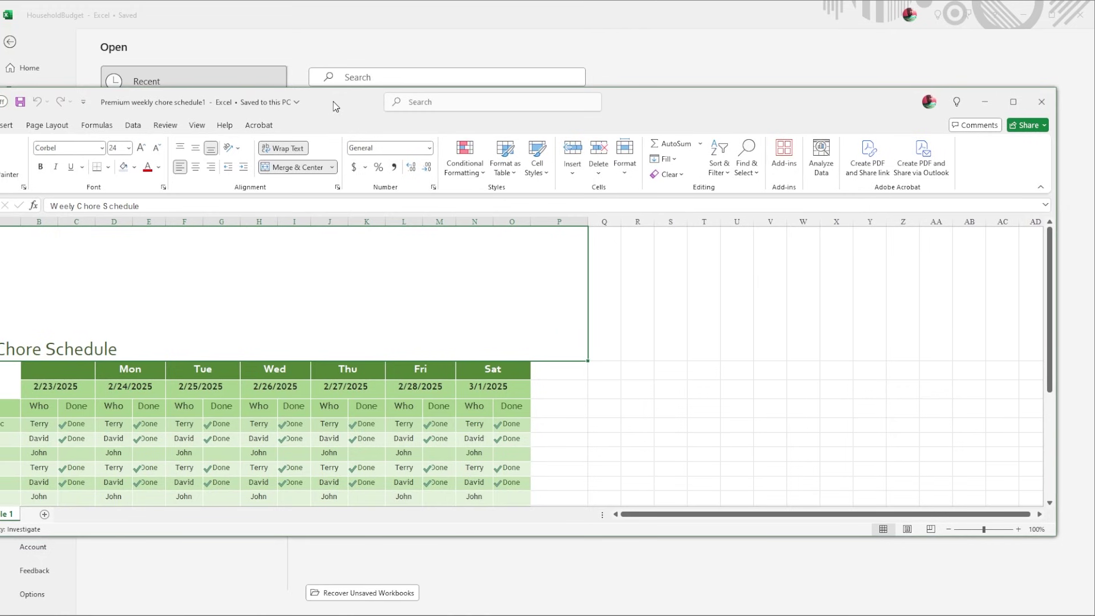
{"action": "double_click", "coordinate": [333, 106]}
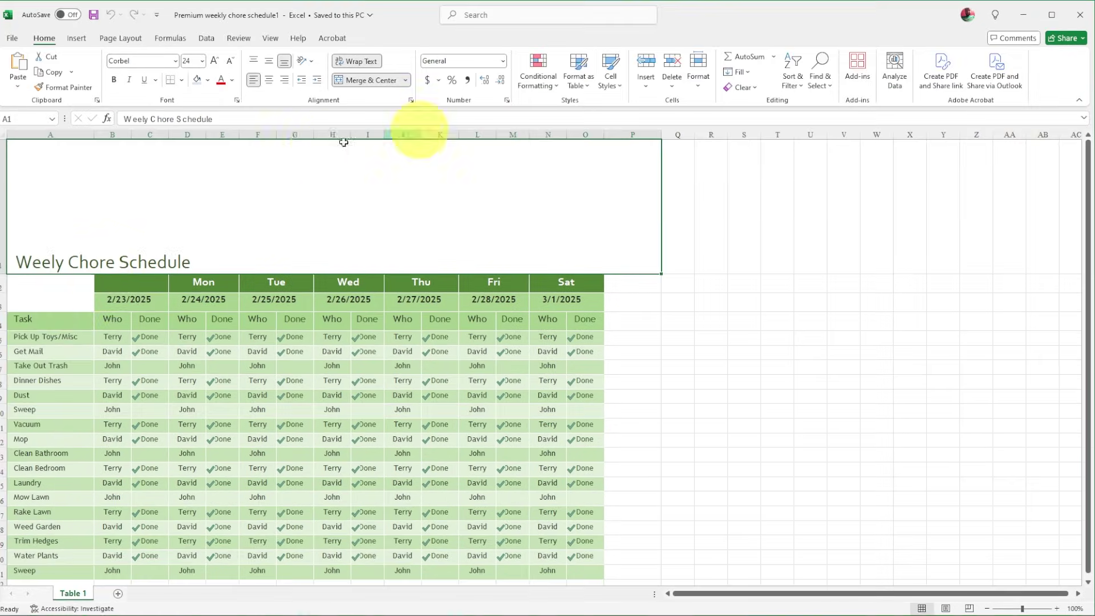
{"action": "left_click", "coordinate": [115, 337]}
{"action": "scroll", "coordinate": [366, 379], "scroll_direction": "down", "scroll_amount": 1}
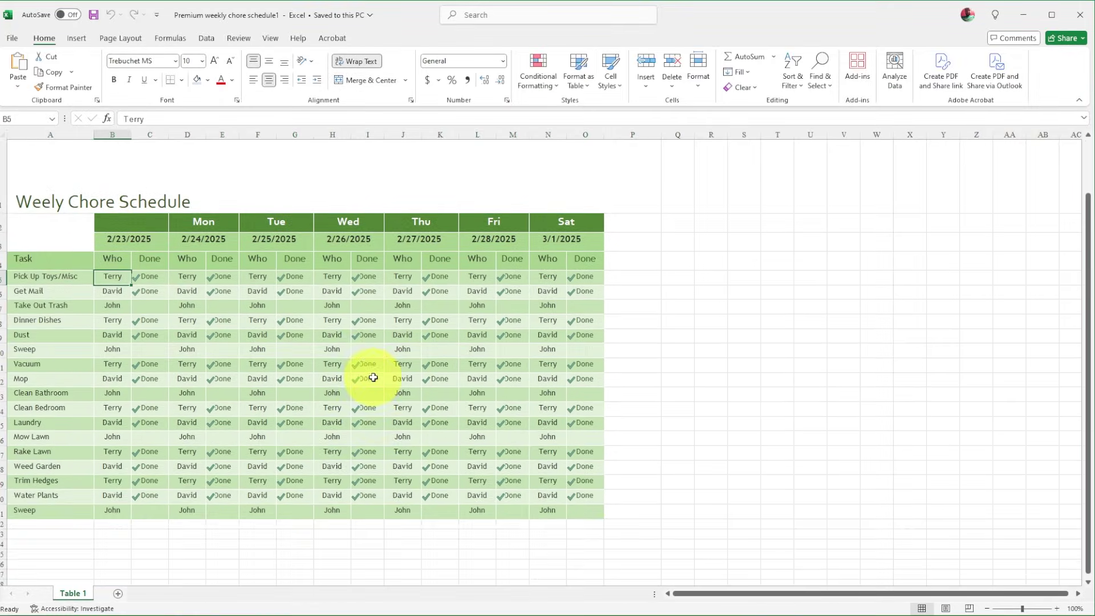
{"action": "left_click", "coordinate": [332, 322]}
{"action": "key", "text": "BackSpace"}
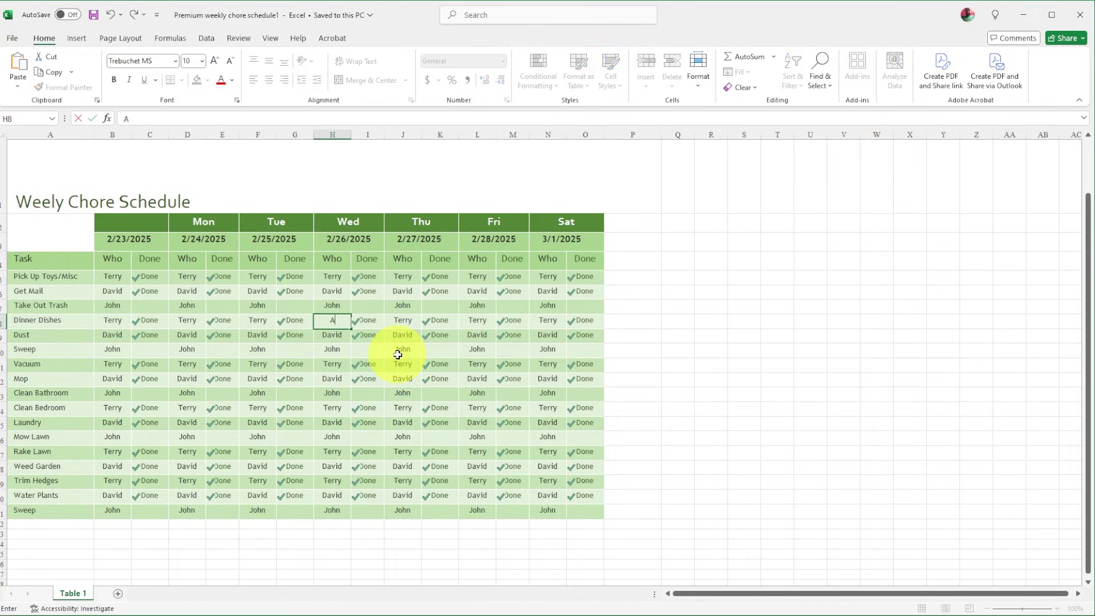
{"action": "left_click", "coordinate": [331, 436]}
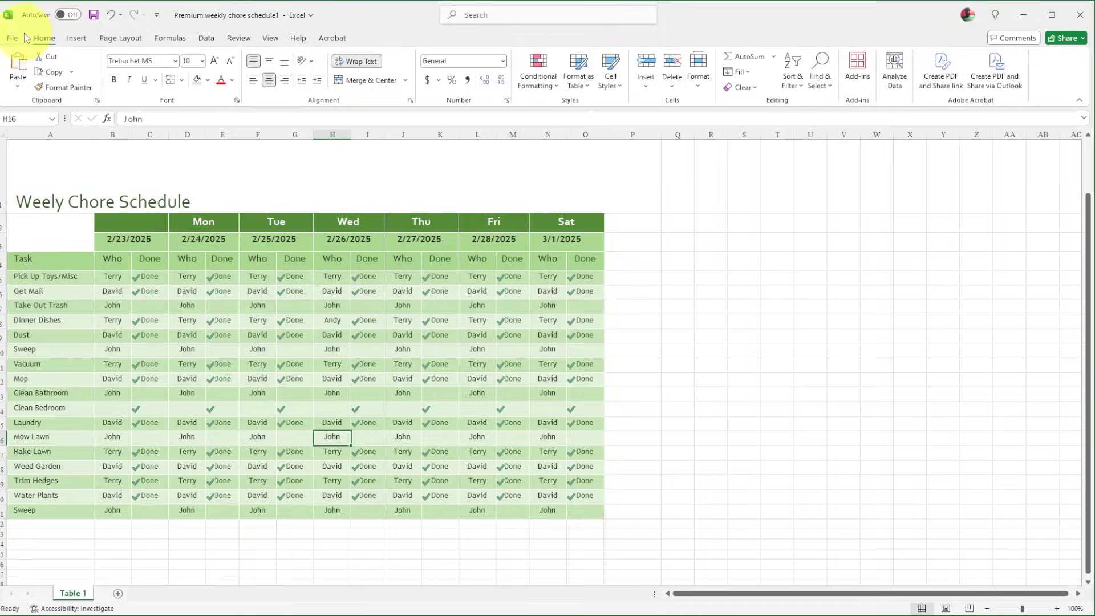
Close the chore schedule workbook without saving the H8 edit.
{"action": "left_click", "coordinate": [13, 38]}
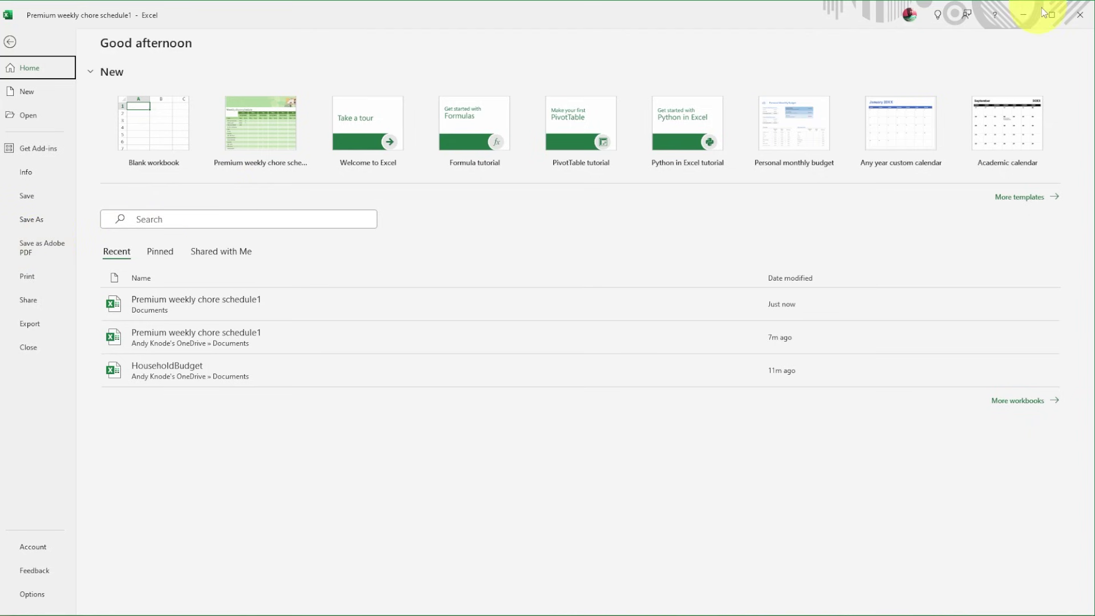
{"action": "left_click", "coordinate": [1074, 21]}
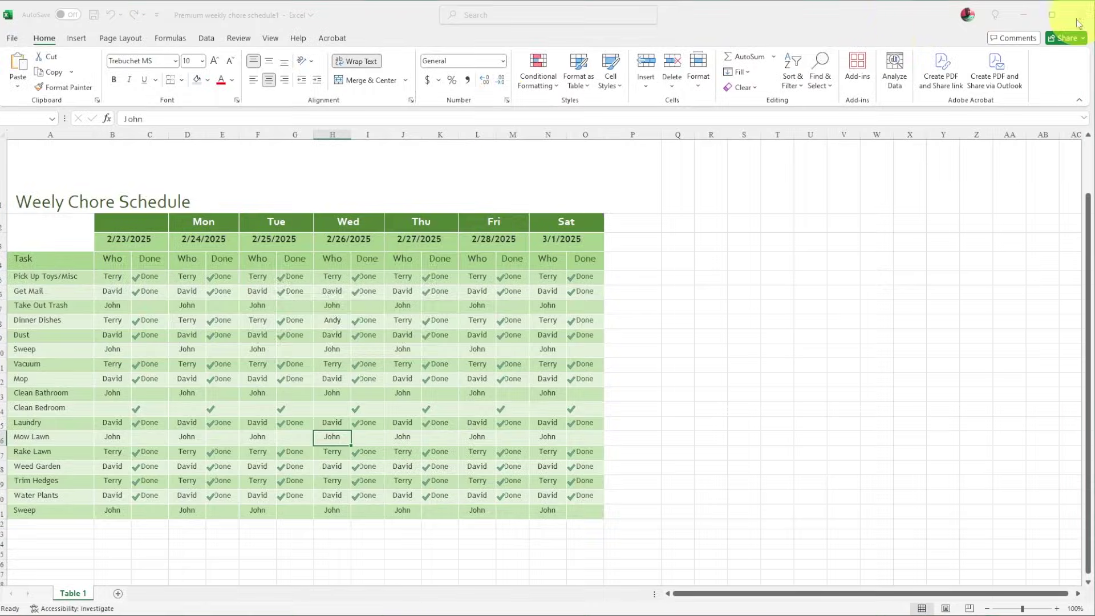
{"action": "left_click", "coordinate": [358, 331]}
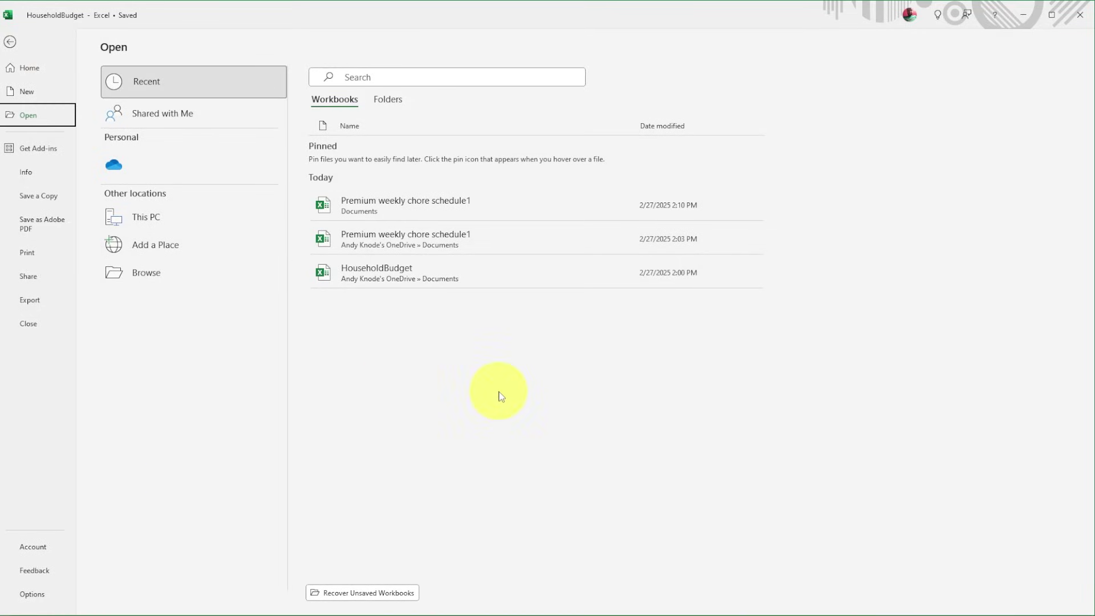
{"action": "key", "text": "super"}
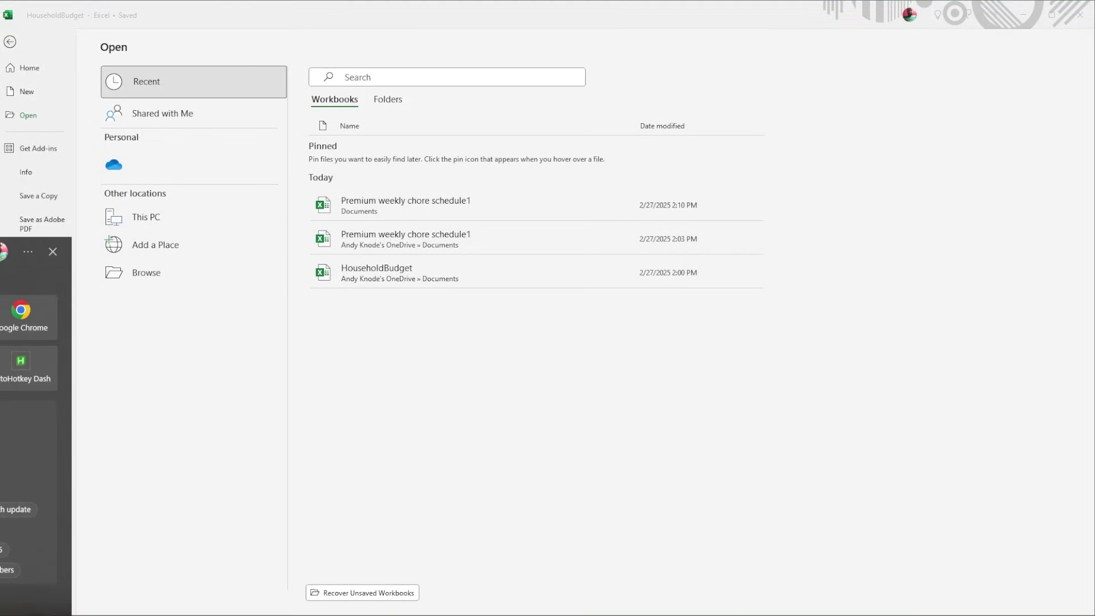
Search Chrome for 'acrobat reader download' and download Acrobat Reader from get.adobe.com/reader.
{"action": "key", "text": "Return"}
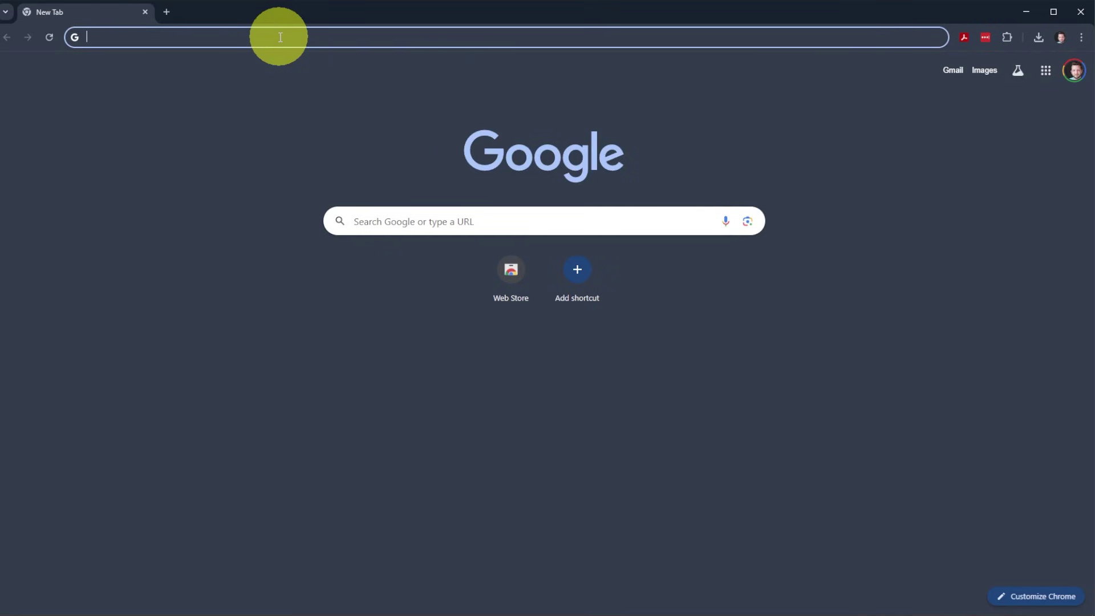
{"action": "type", "text": "acro"}
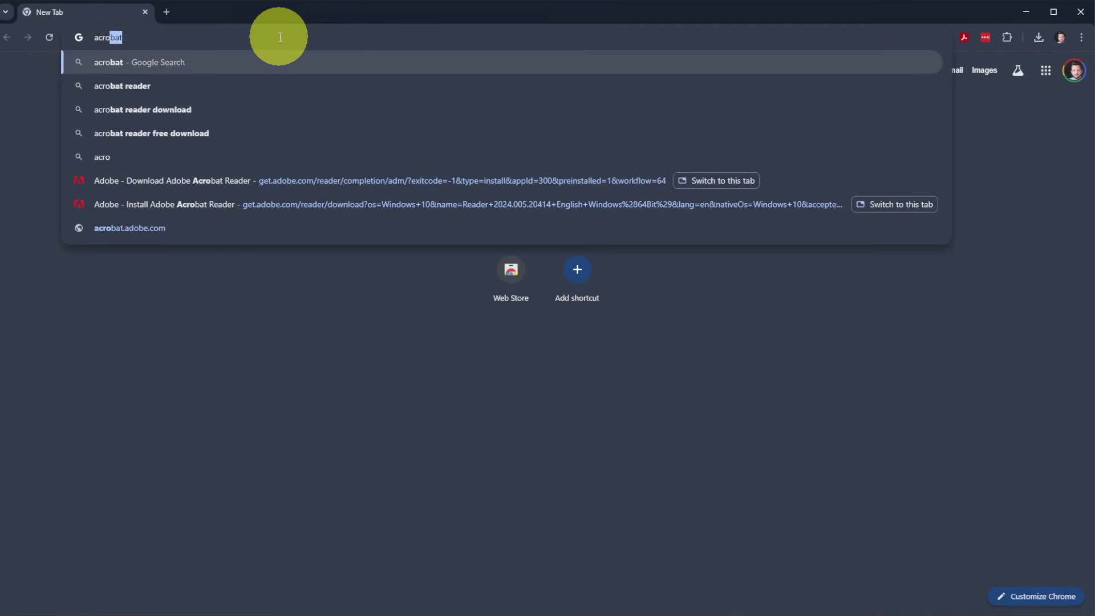
{"action": "type", "text": "bat read"}
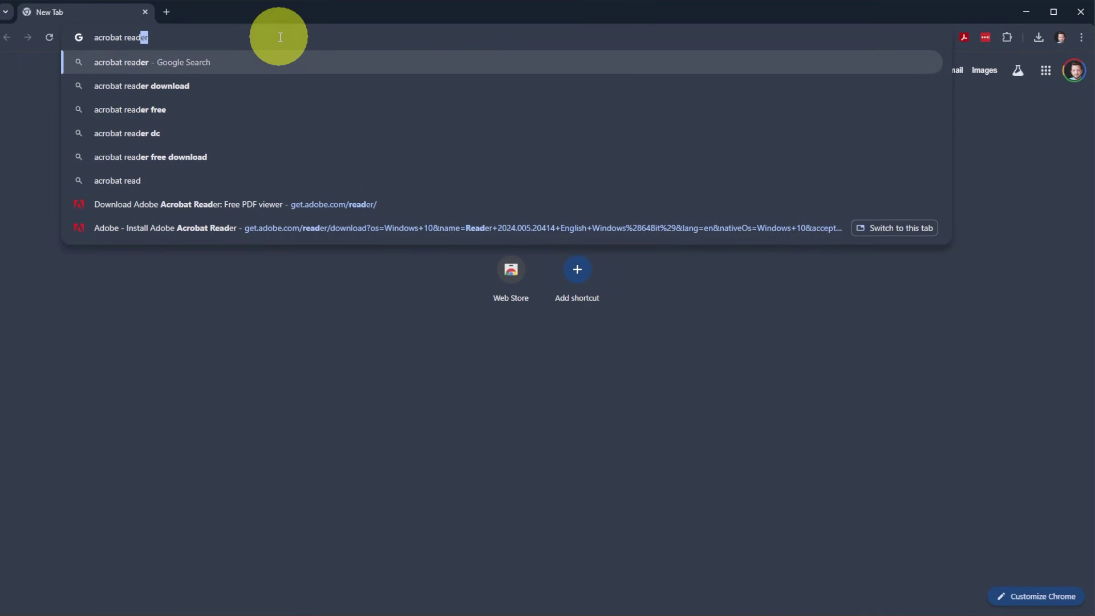
{"action": "type", "text": "er"}
{"action": "key", "text": "Down"}
{"action": "key", "text": "Return"}
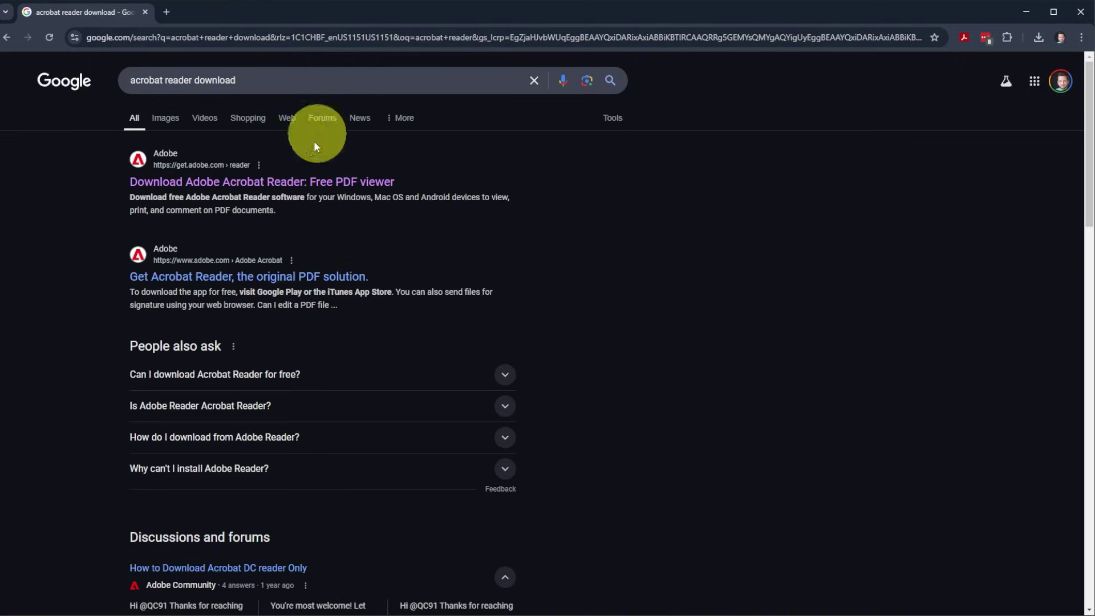
{"action": "left_click", "coordinate": [262, 182]}
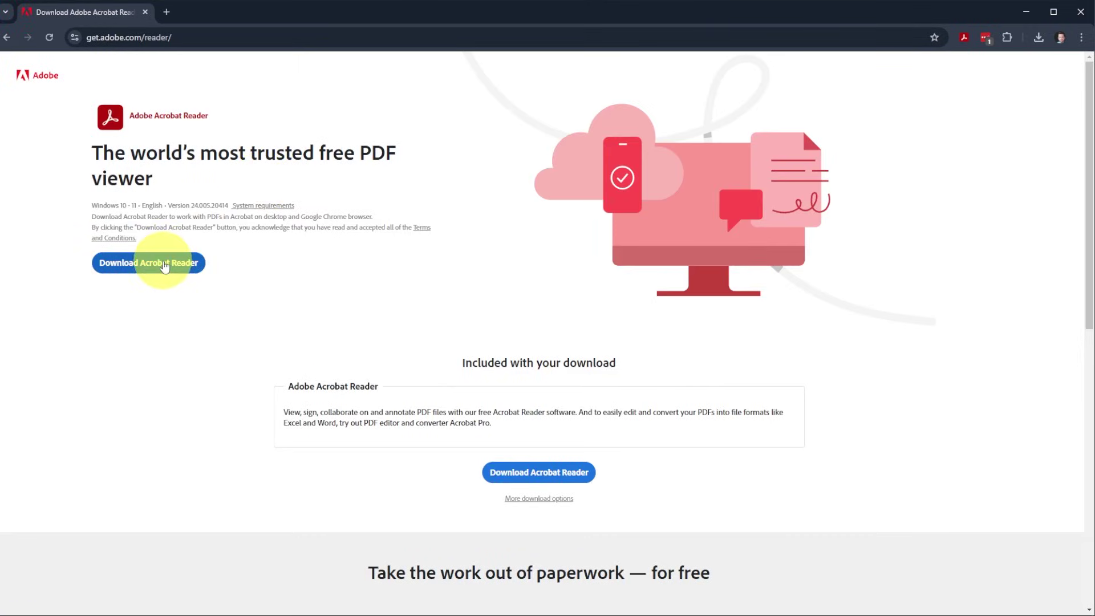
{"action": "left_click", "coordinate": [162, 266]}
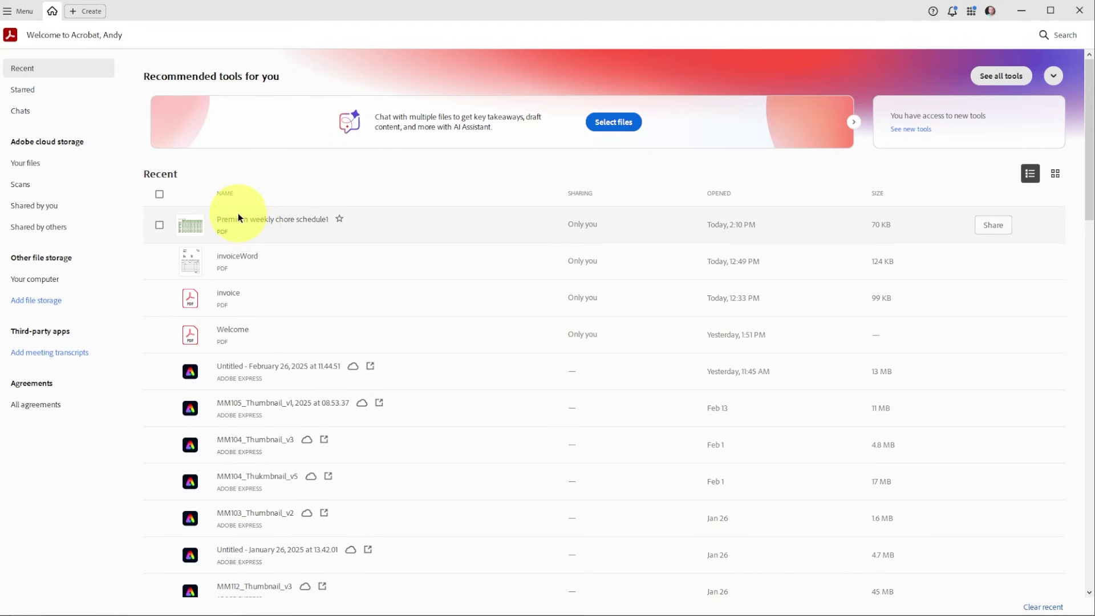
Open Premium weekly chore schedule1 in Reader and copy the table text with formatting.
{"action": "double_click", "coordinate": [192, 231]}
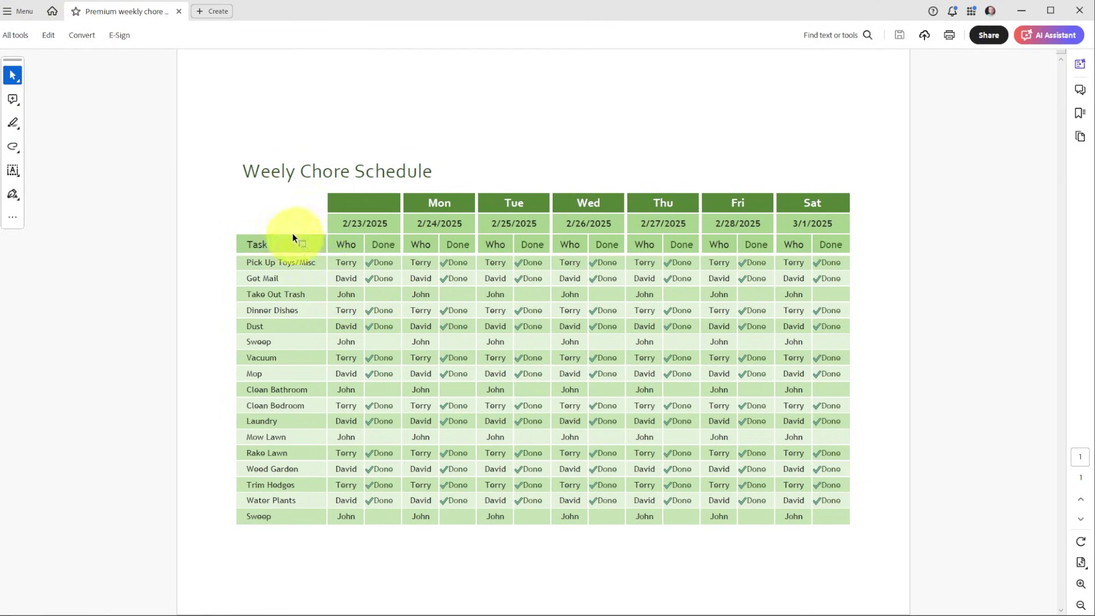
{"action": "left_click_drag", "start_coordinate": [243, 210], "coordinate": [780, 514]}
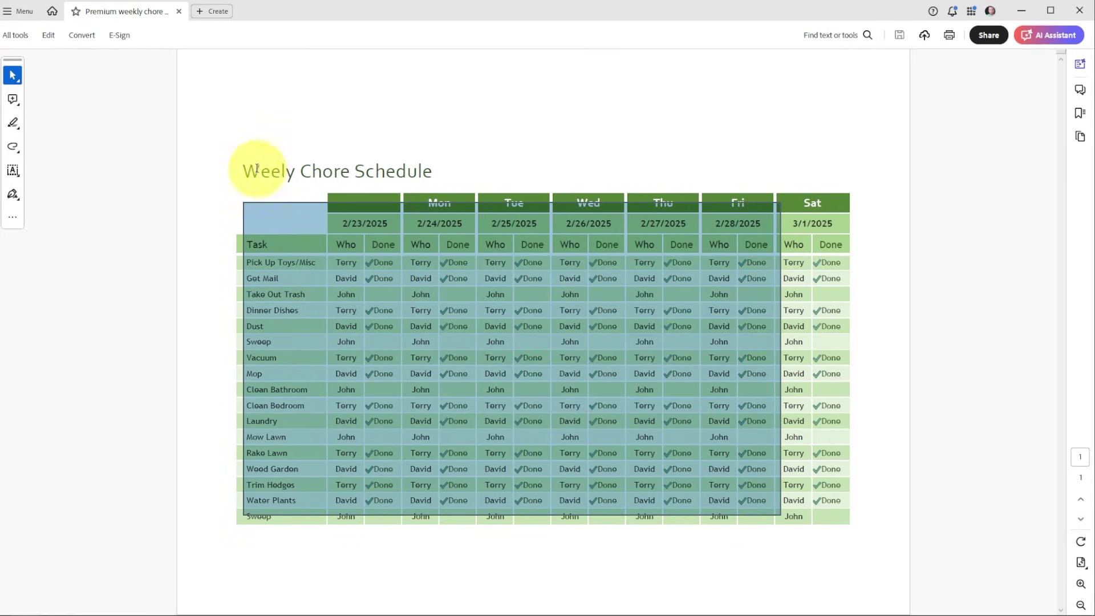
{"action": "left_click_drag", "start_coordinate": [261, 171], "coordinate": [159, 194]}
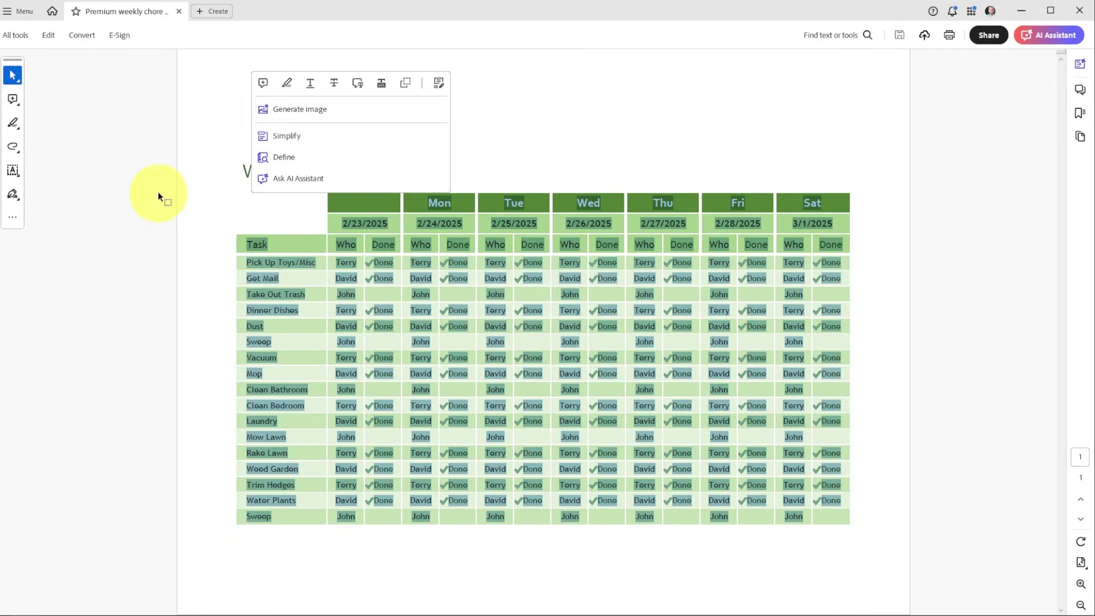
{"action": "right_click", "coordinate": [255, 240]}
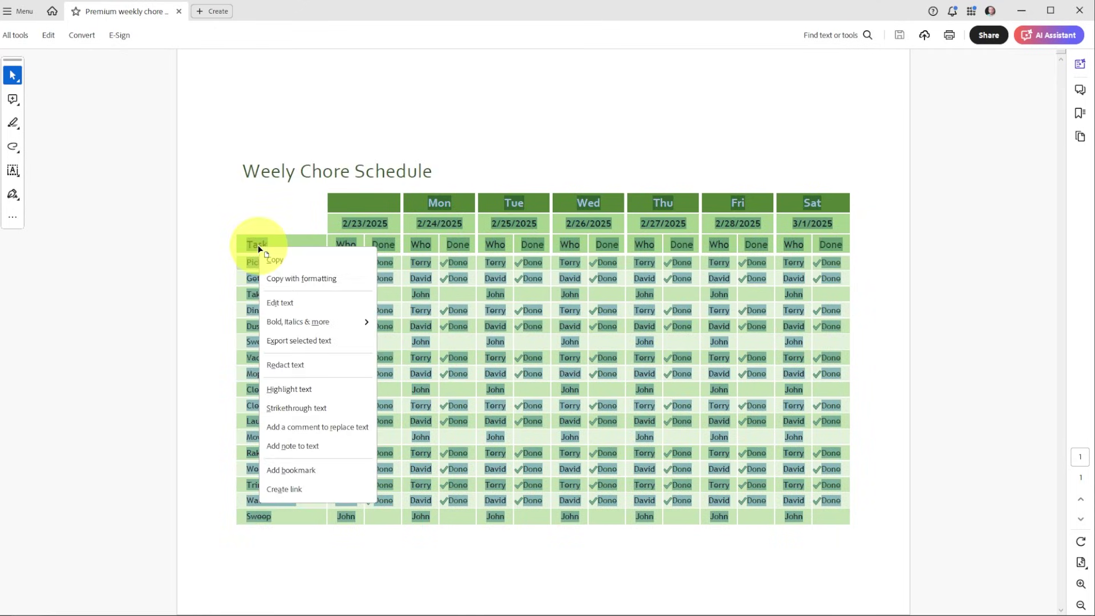
{"action": "left_click", "coordinate": [291, 279]}
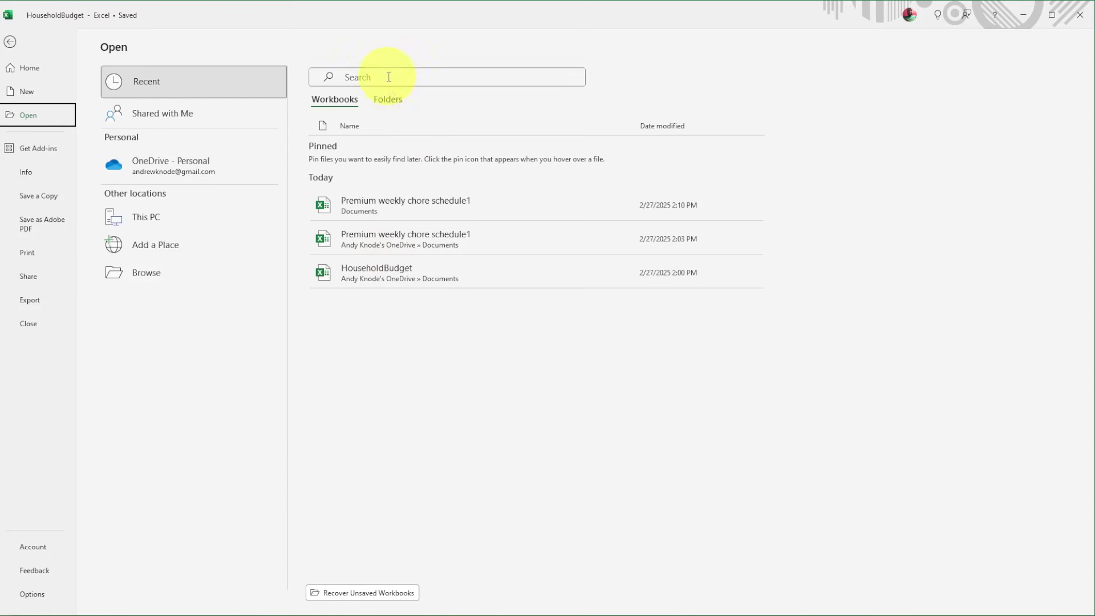
Create a blank workbook (Book2) and paste the copied chore schedule at cell A1.
{"action": "left_click", "coordinate": [25, 90]}
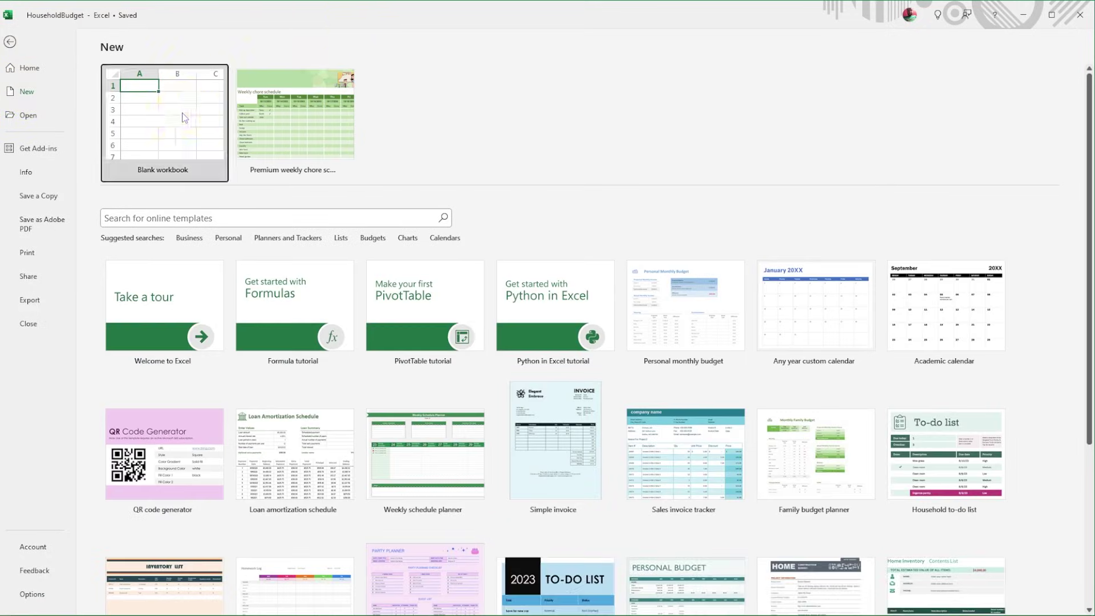
{"action": "left_click", "coordinate": [157, 117]}
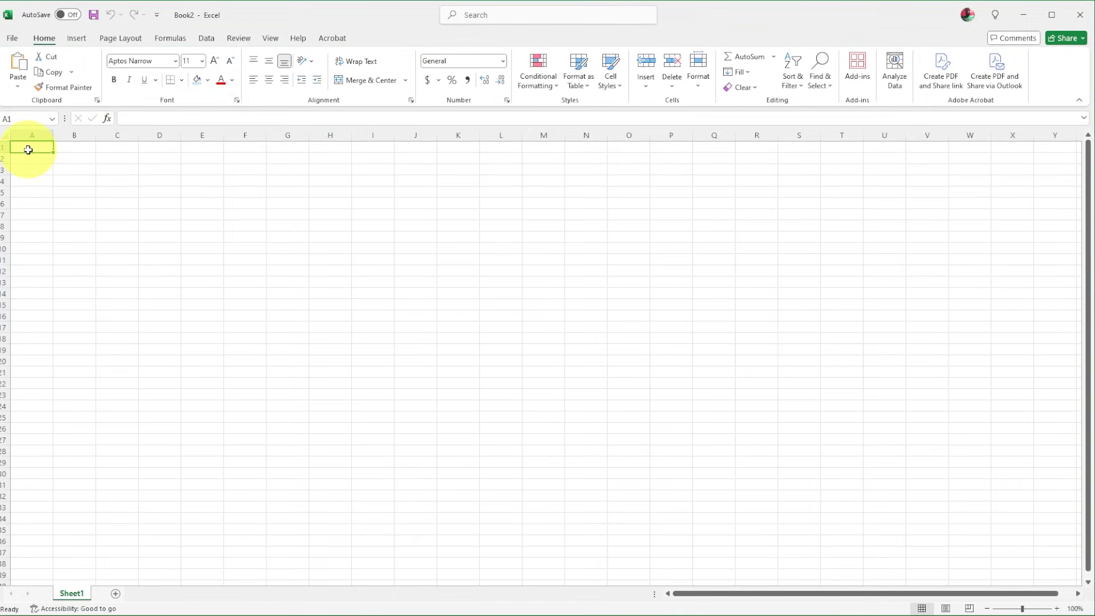
{"action": "right_click", "coordinate": [27, 147]}
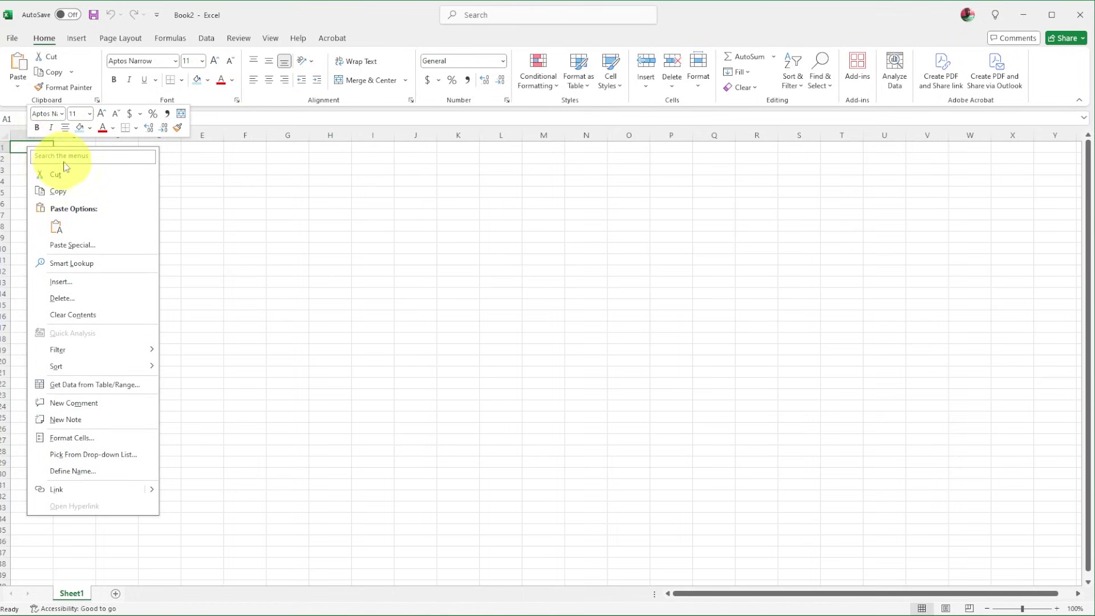
{"action": "left_click", "coordinate": [56, 227]}
{"action": "scroll", "coordinate": [195, 288], "scroll_direction": "down", "scroll_amount": 1}
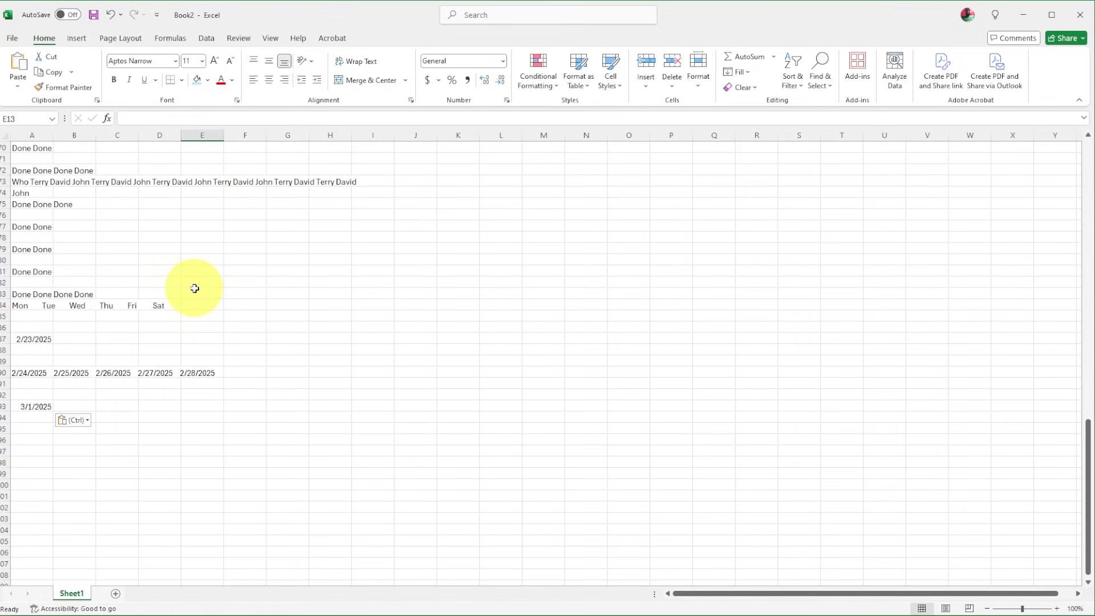
{"action": "scroll", "coordinate": [195, 288], "scroll_direction": "up", "scroll_amount": 20}
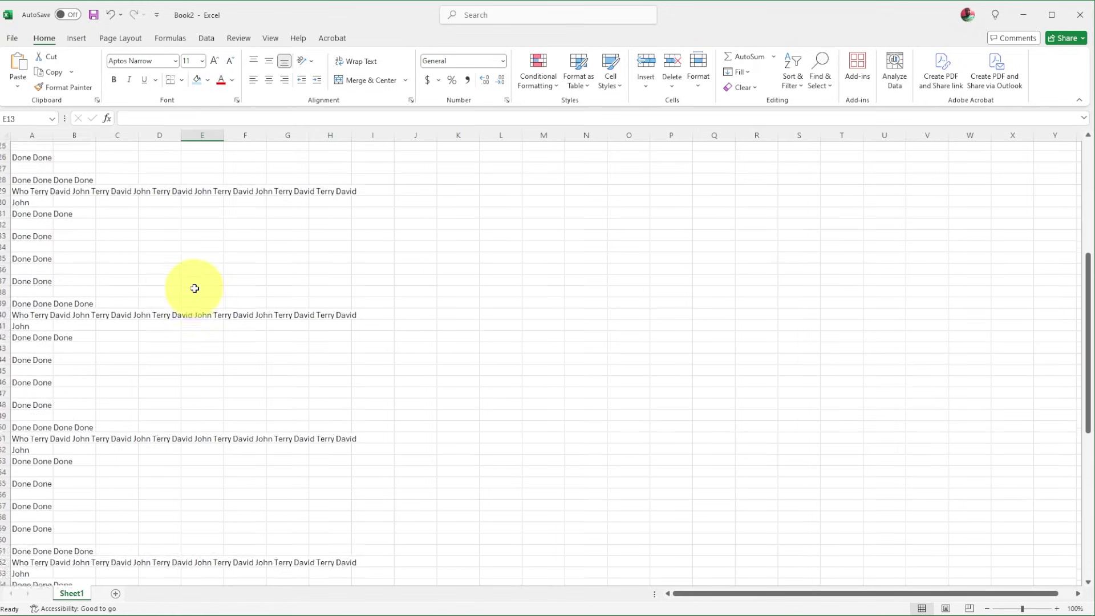
{"action": "scroll", "coordinate": [194, 288], "scroll_direction": "up", "scroll_amount": 1}
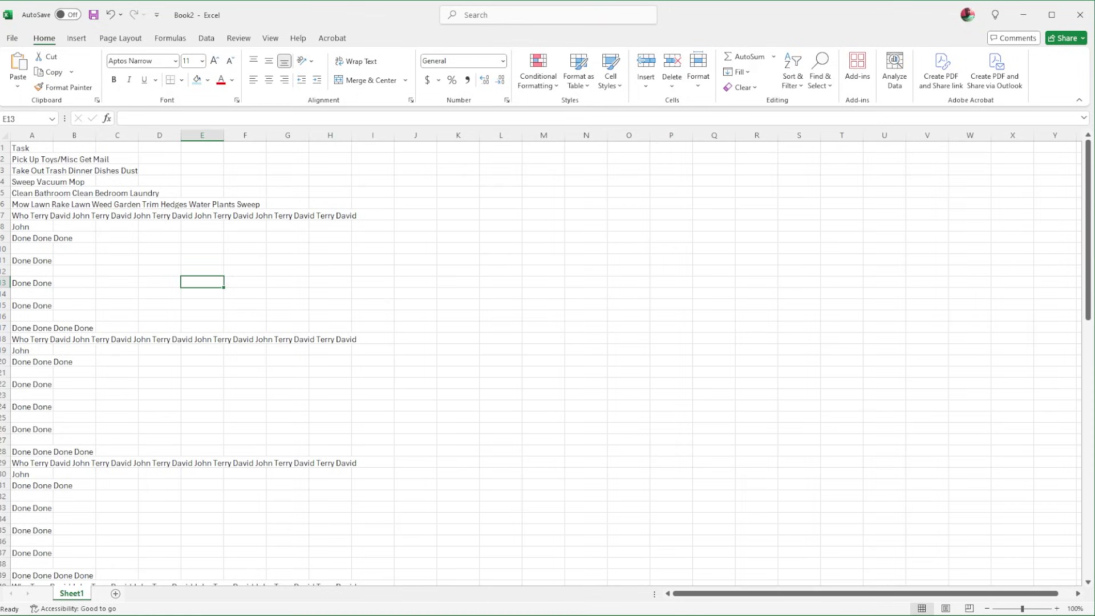
Run Text to Columns on column A, delimited by spaces, spreading words through column Q.
{"action": "left_click", "coordinate": [207, 37]}
{"action": "left_click", "coordinate": [32, 135]}
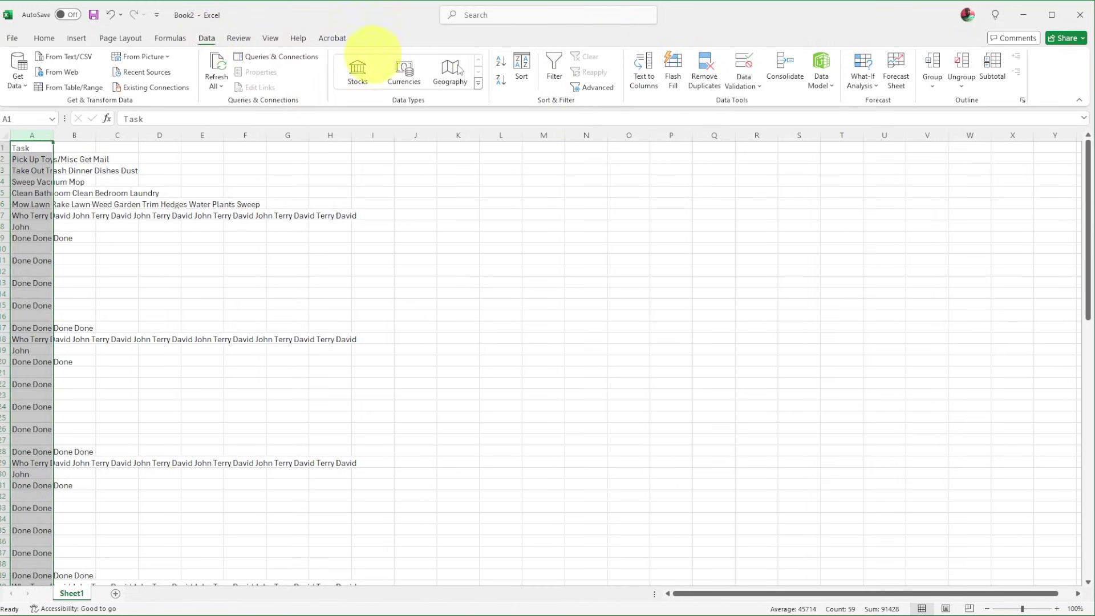
{"action": "left_click", "coordinate": [645, 76]}
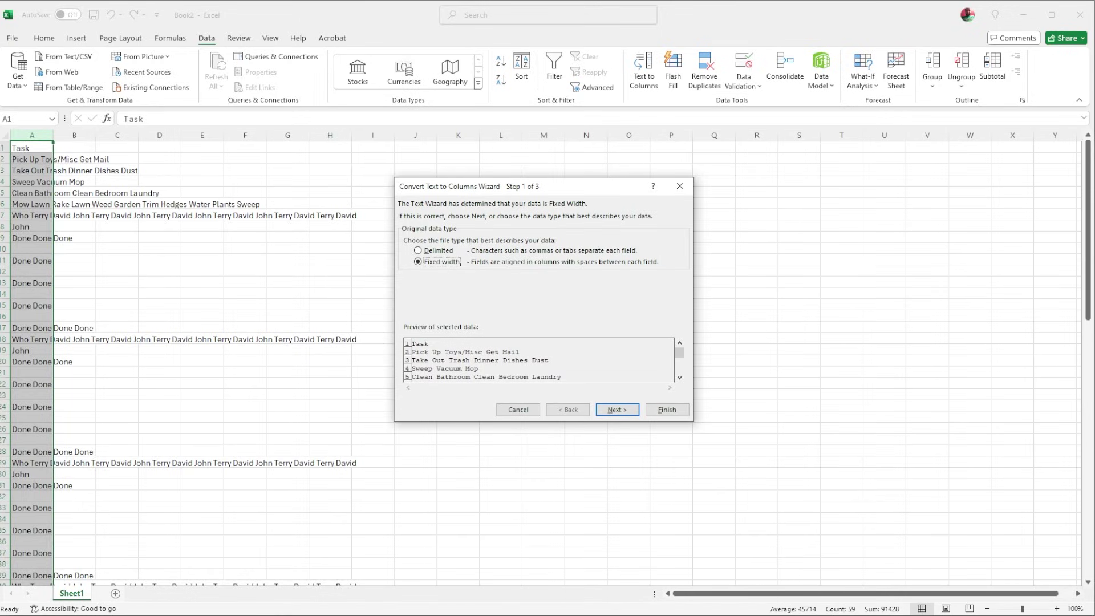
{"action": "left_click", "coordinate": [418, 251]}
{"action": "left_click", "coordinate": [620, 410]}
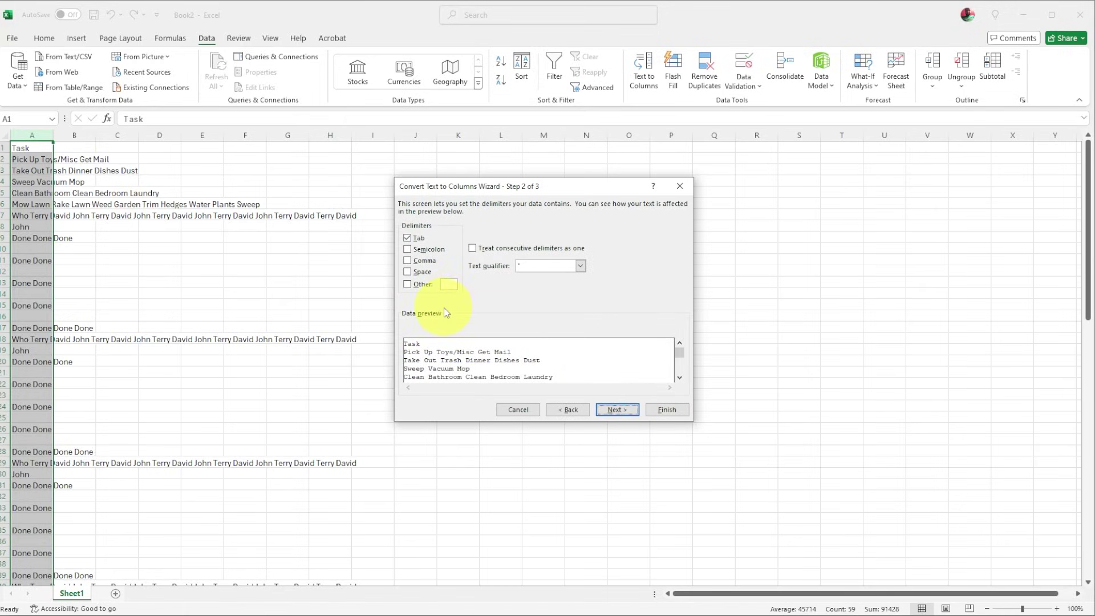
{"action": "left_click", "coordinate": [408, 270]}
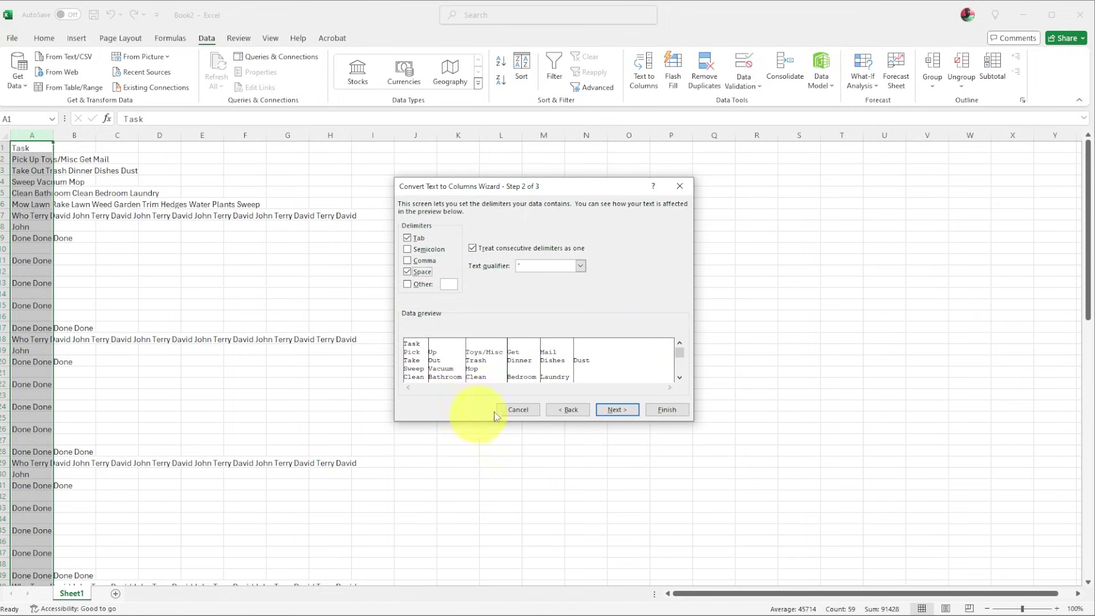
{"action": "left_click", "coordinate": [614, 409]}
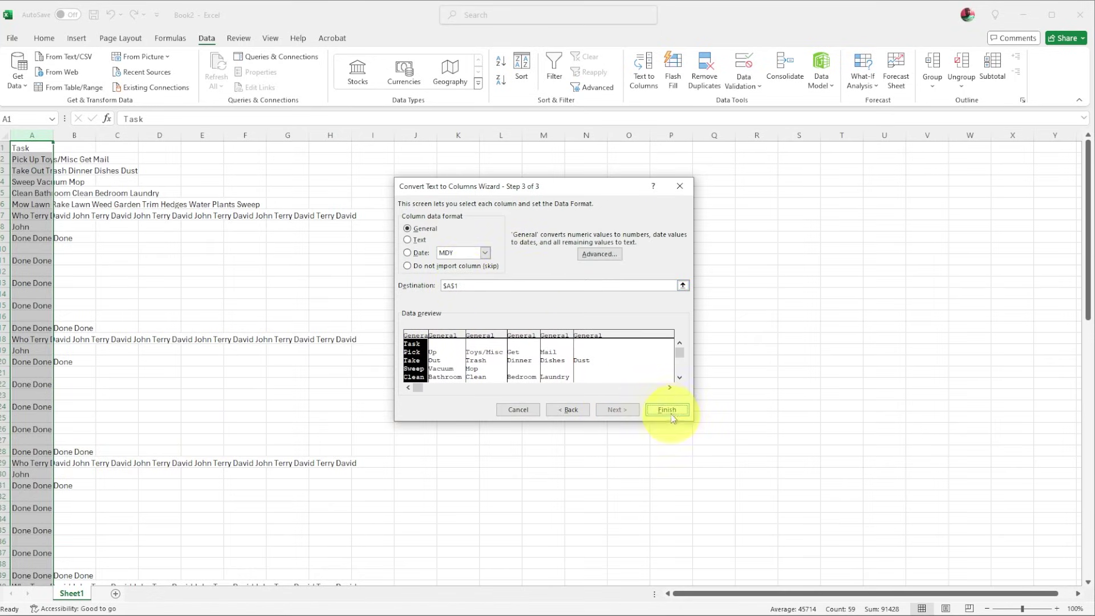
{"action": "left_click", "coordinate": [668, 410]}
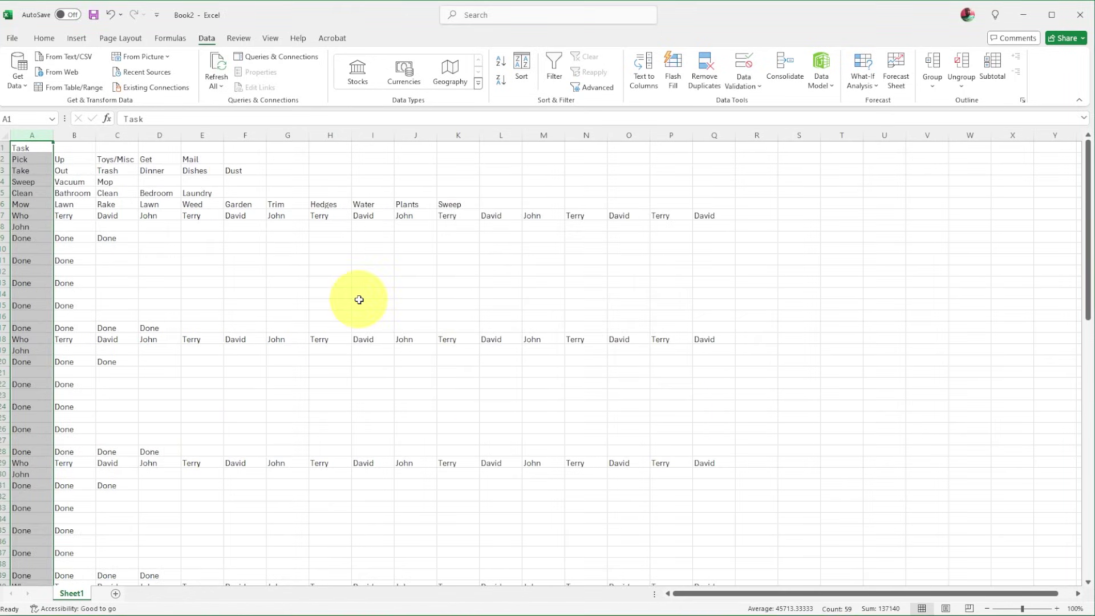
{"action": "left_click", "coordinate": [360, 304]}
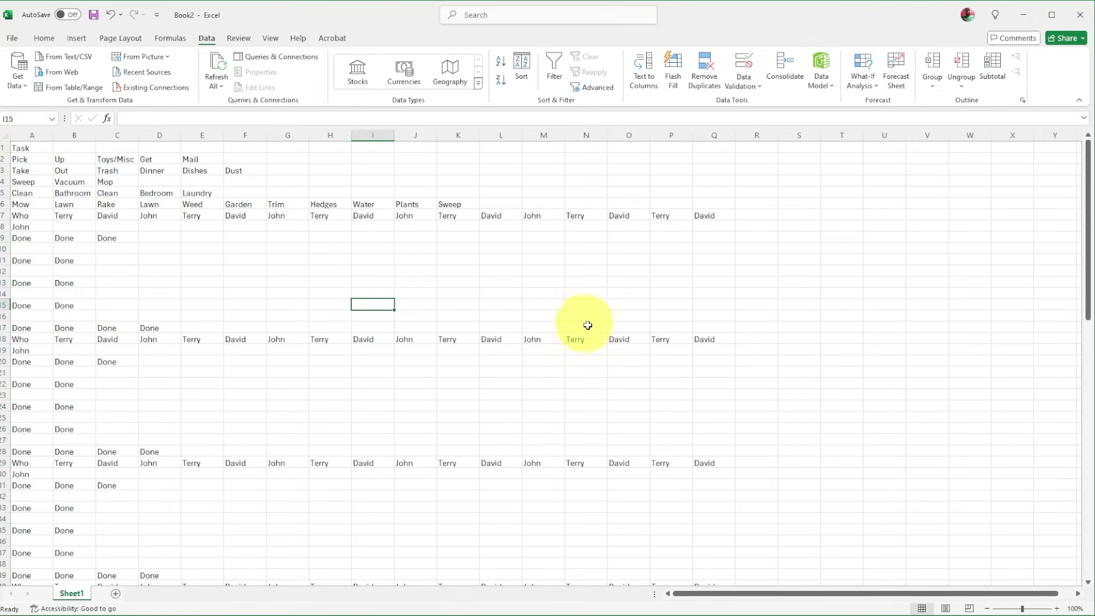
{"action": "scroll", "coordinate": [208, 368], "scroll_direction": "down", "scroll_amount": 4}
{"action": "scroll", "coordinate": [209, 367], "scroll_direction": "down", "scroll_amount": 15}
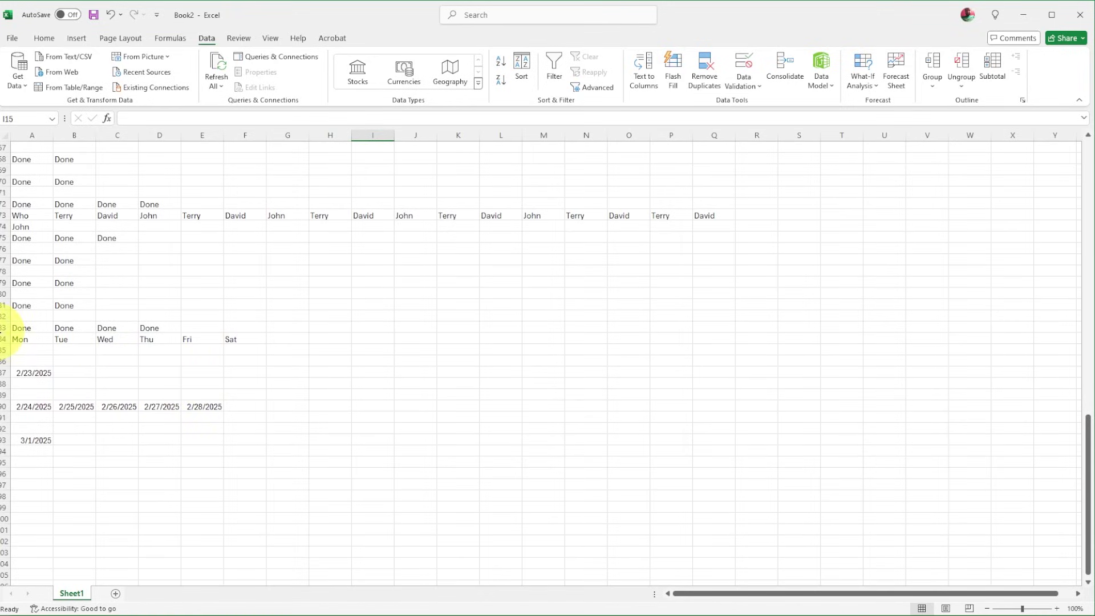
{"action": "left_click", "coordinate": [3, 339]}
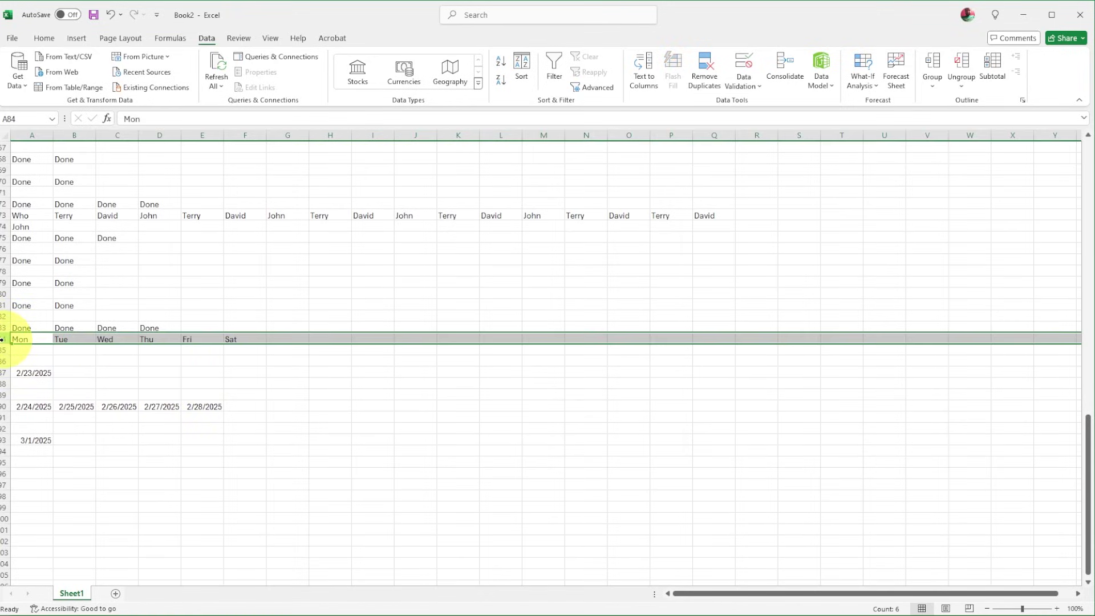
{"action": "left_click", "coordinate": [4, 406]}
{"action": "left_click", "coordinate": [3, 339]}
{"action": "scroll", "coordinate": [123, 423], "scroll_direction": "up", "scroll_amount": 20}
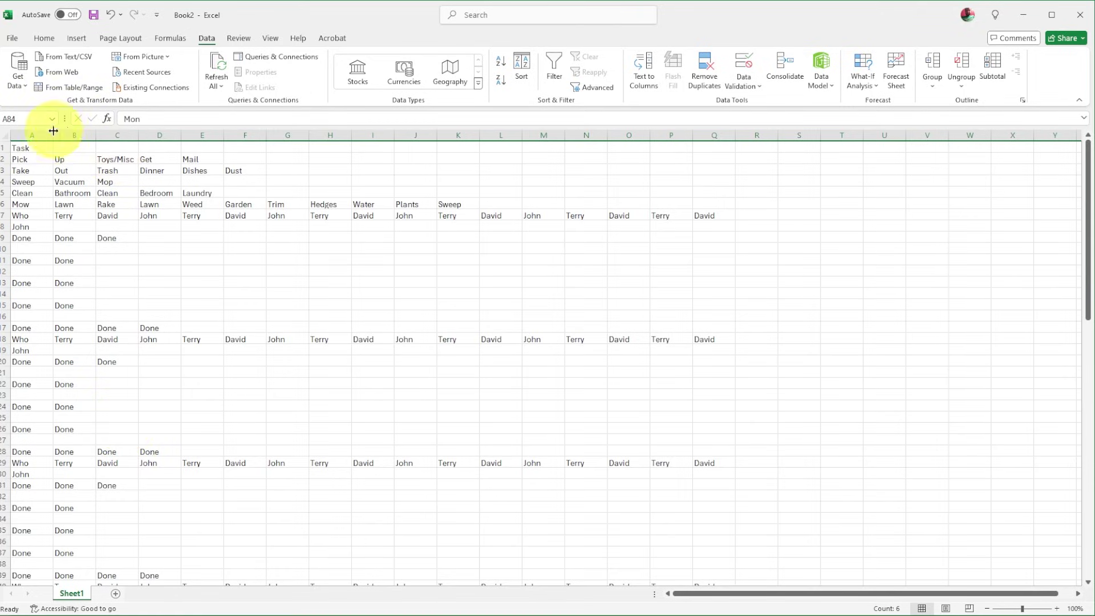
{"action": "left_click", "coordinate": [32, 135]}
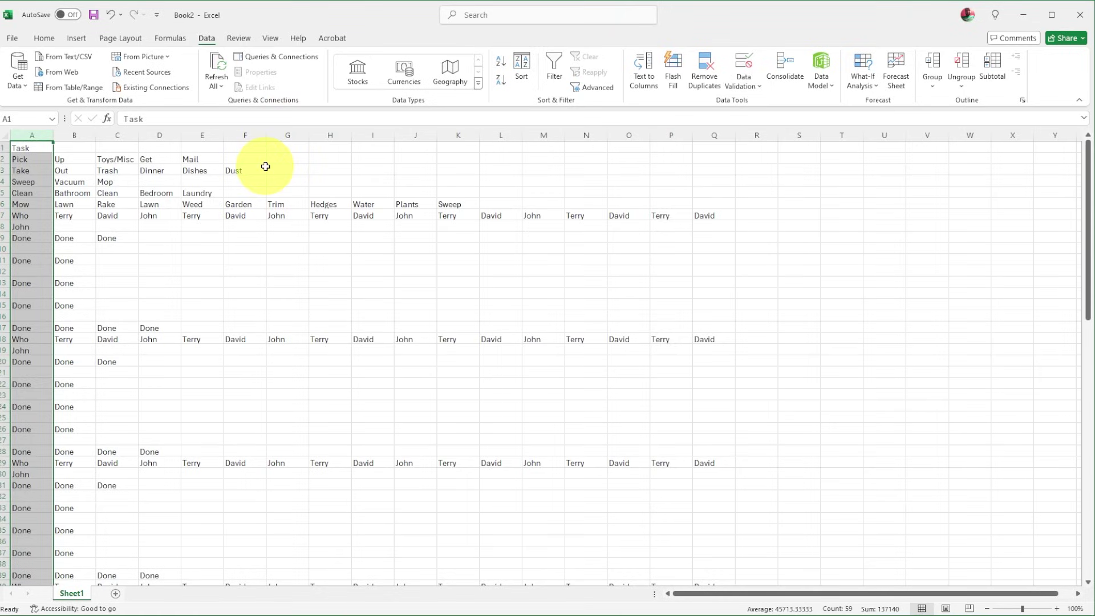
{"action": "left_click", "coordinate": [142, 293]}
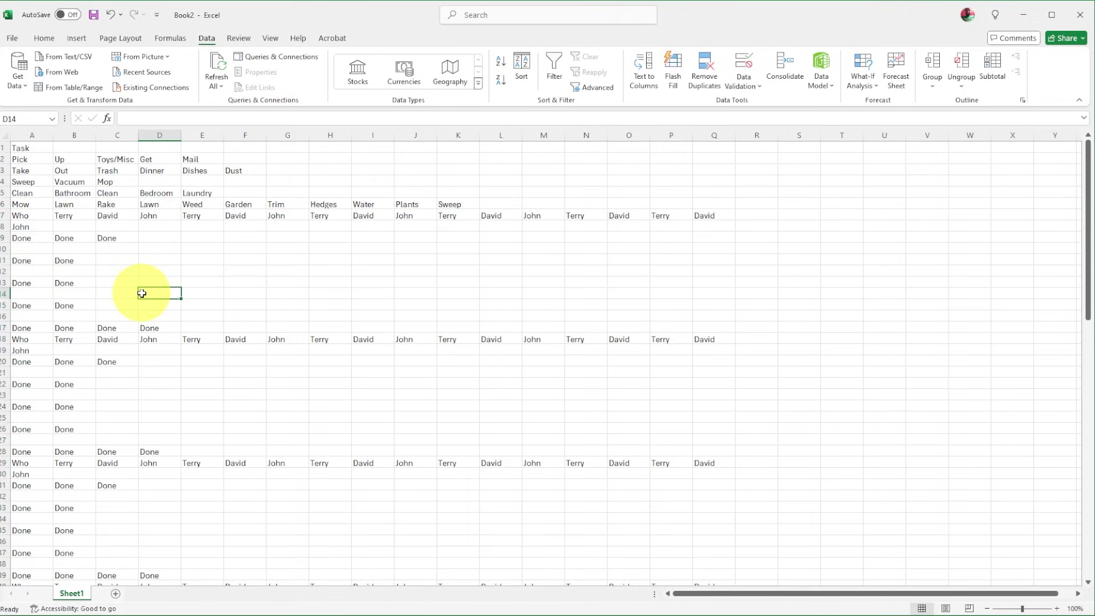